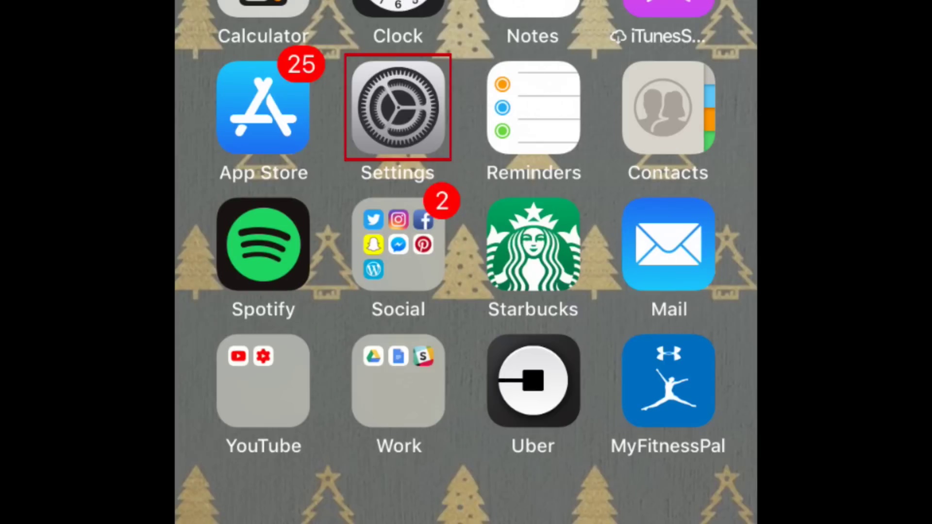
Switch on iCloud Backup for the old iPhone, confirm it, and start a backup immediately
click(398, 107)
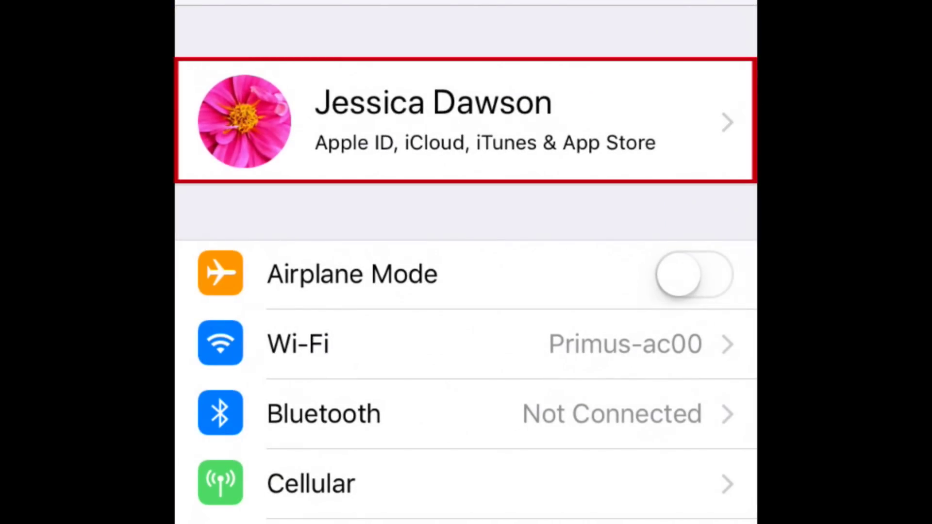
click(437, 121)
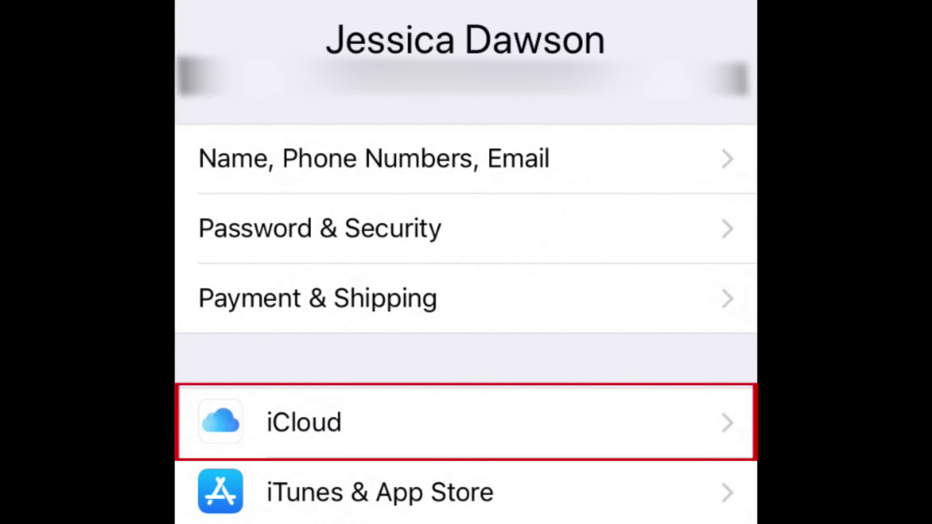
click(305, 422)
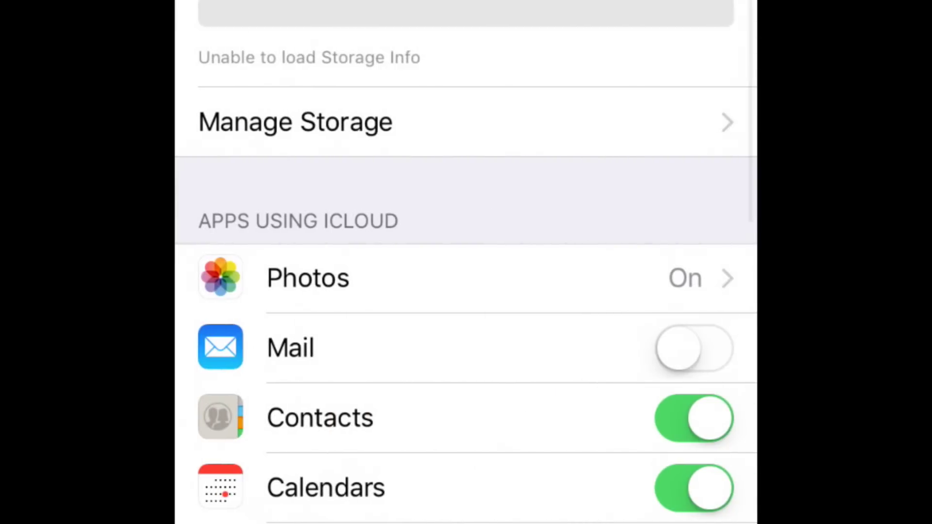
scroll(466, 262, down, 15)
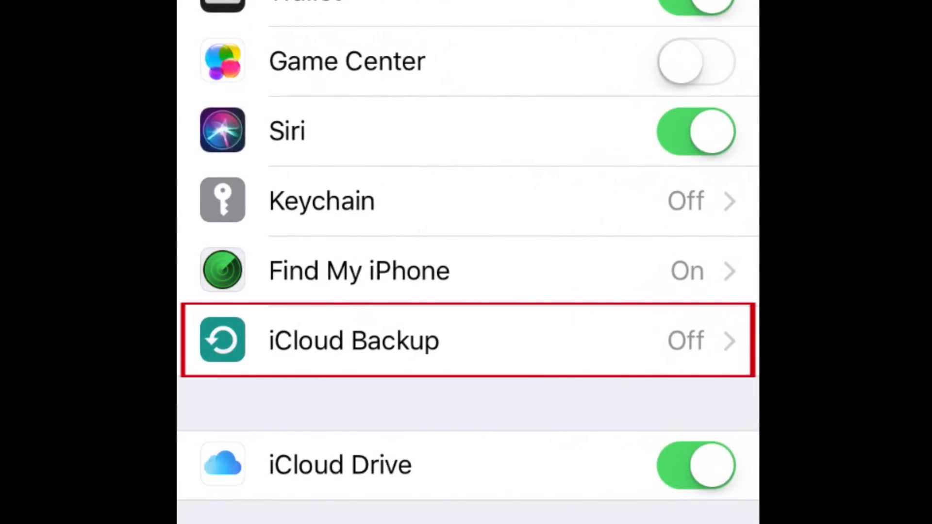
click(353, 341)
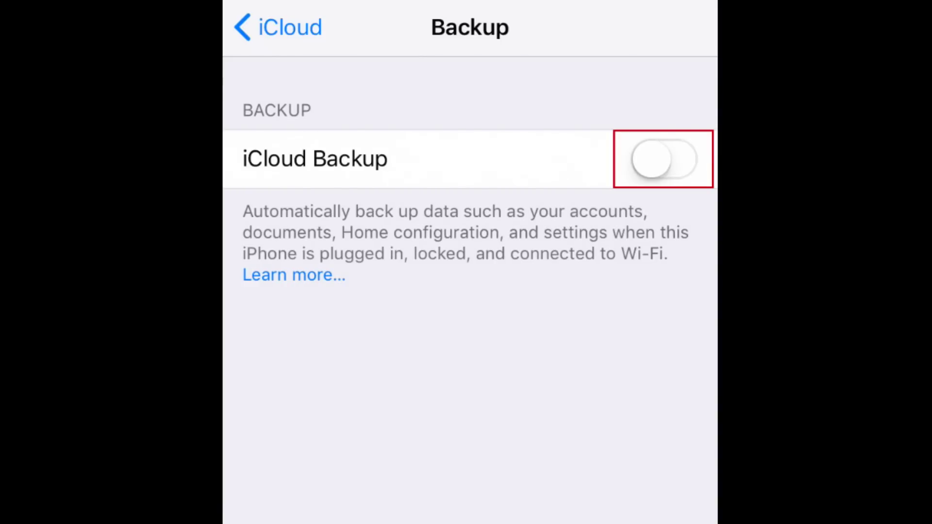
click(664, 159)
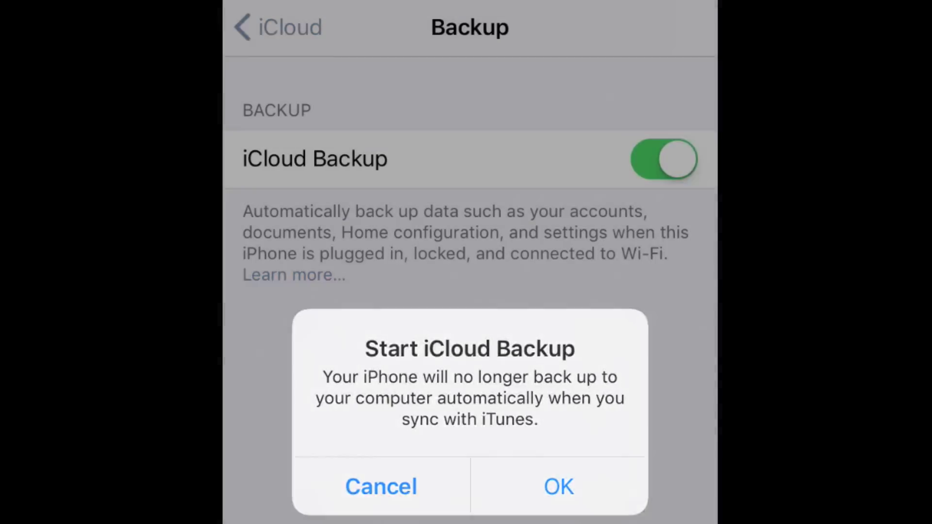
click(559, 486)
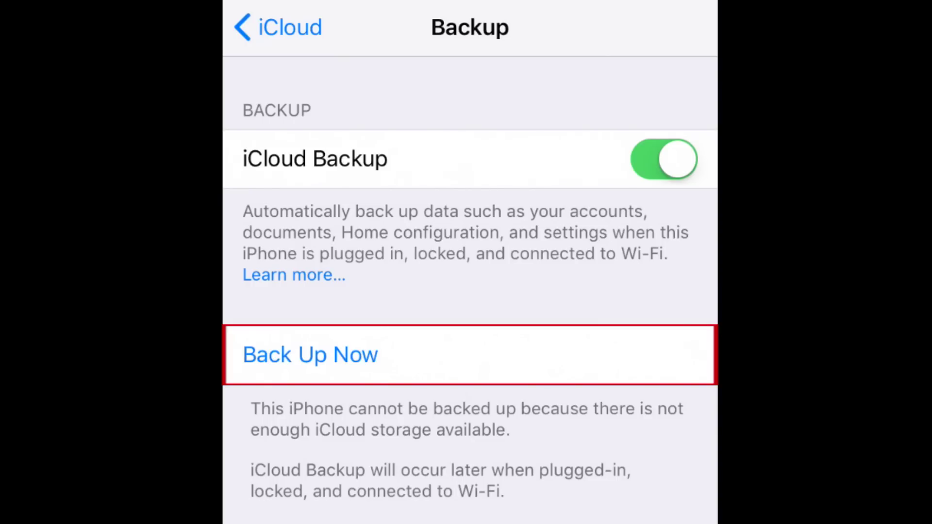
click(310, 355)
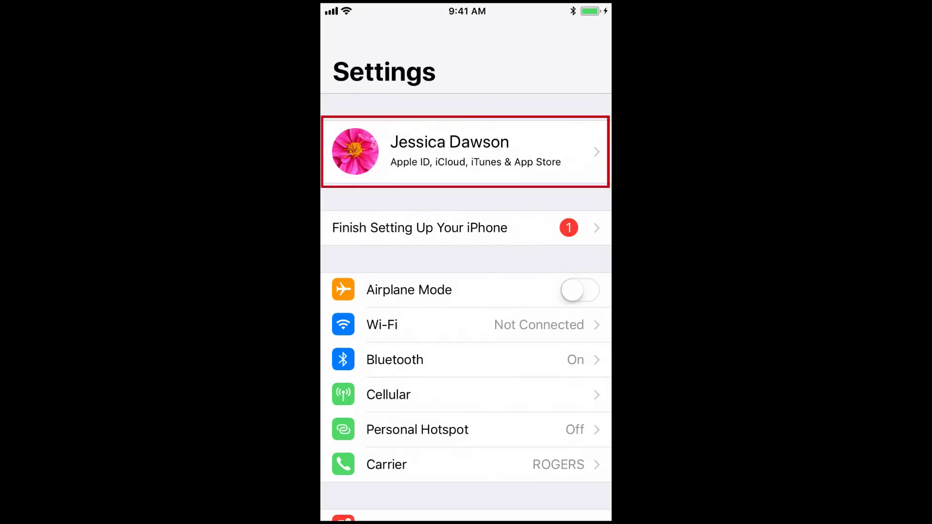
click(465, 152)
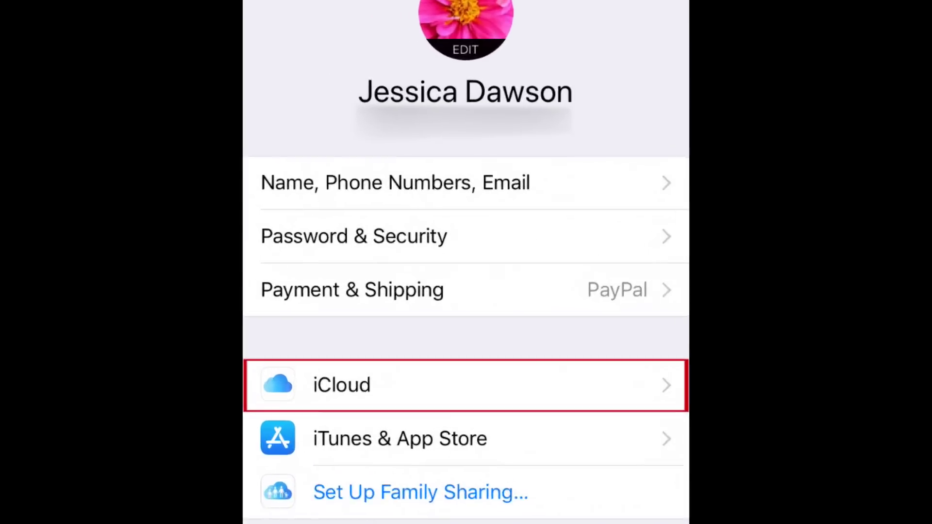
Open the new iPhone's iCloud settings and scroll through the apps using iCloud
click(313, 385)
scroll(466, 262, down, 4)
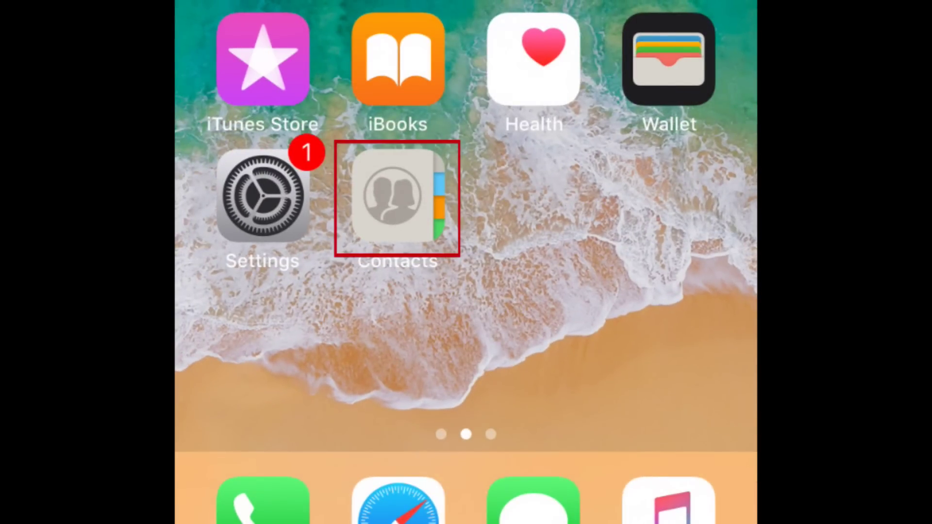
Open Contacts on the new iPhone and scroll through the transferred contact list
click(398, 196)
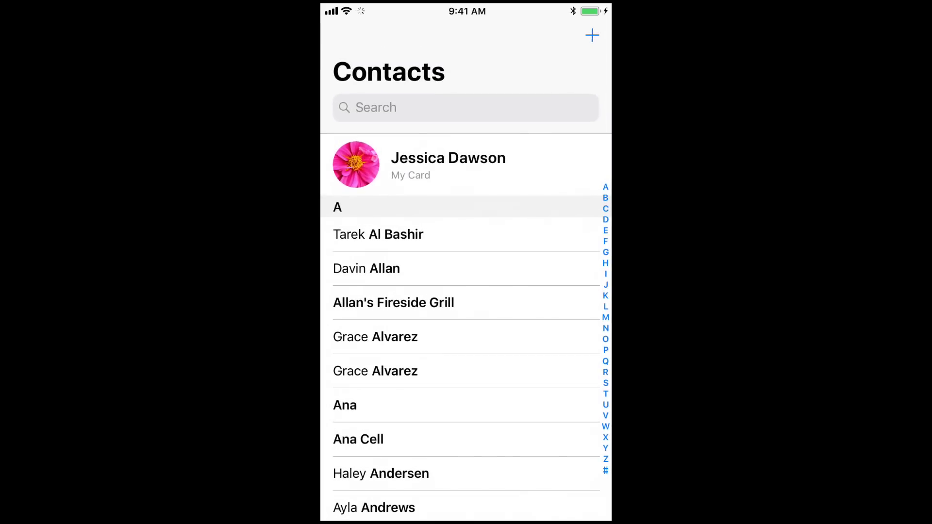
scroll(466, 315, down, 20)
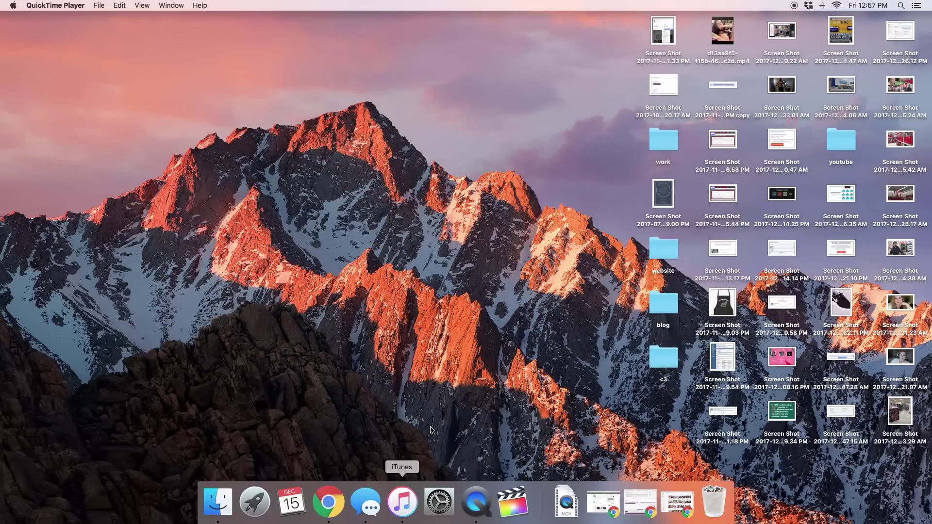
Force-quit the frozen iTunes from its Dock icon menu
click(452, 430)
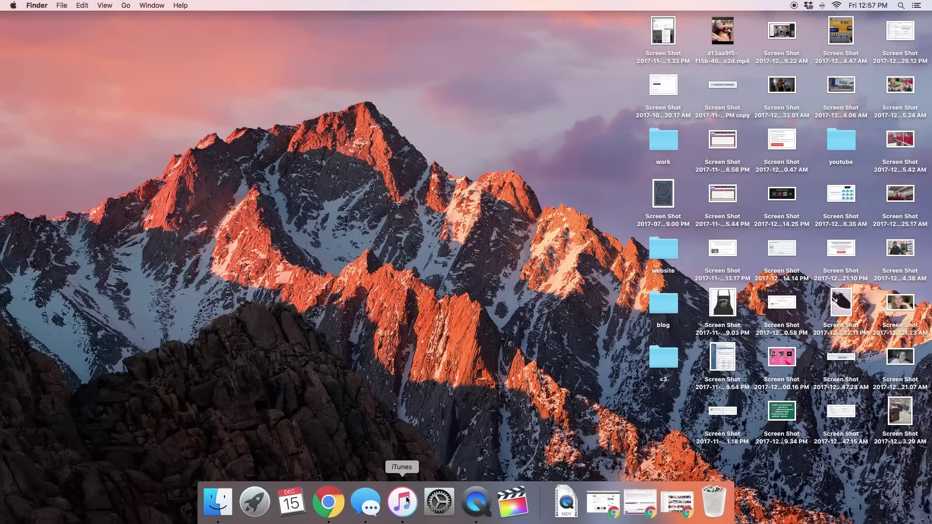
right_click(405, 495)
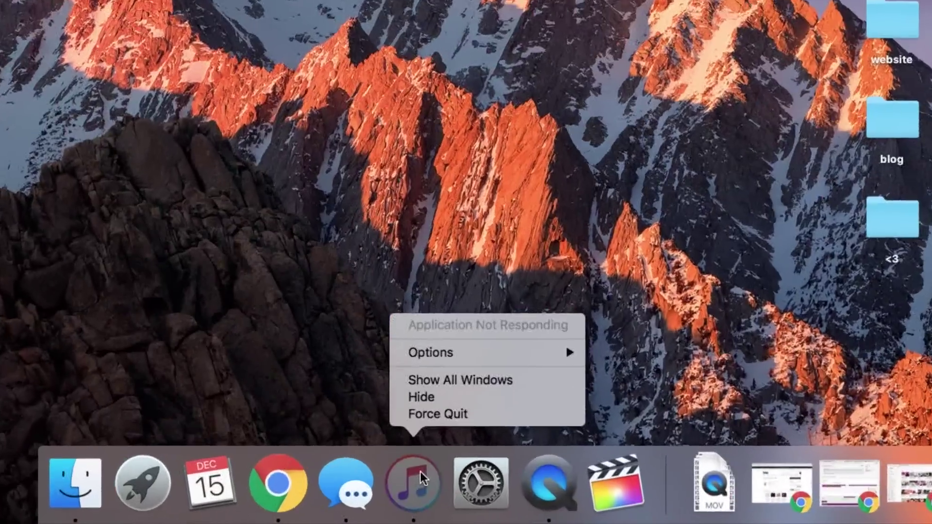
click(416, 465)
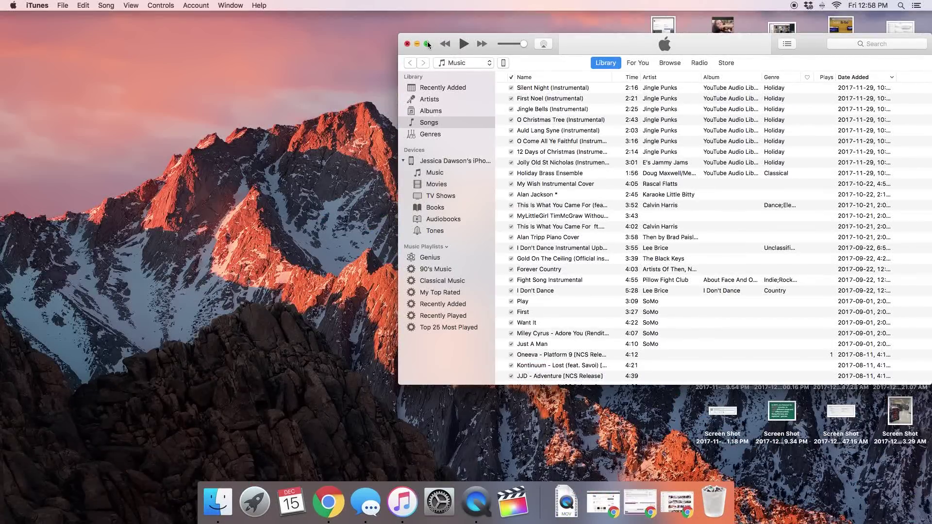
Make iTunes full screen and run a manual backup of the iPhone to this computer
click(428, 43)
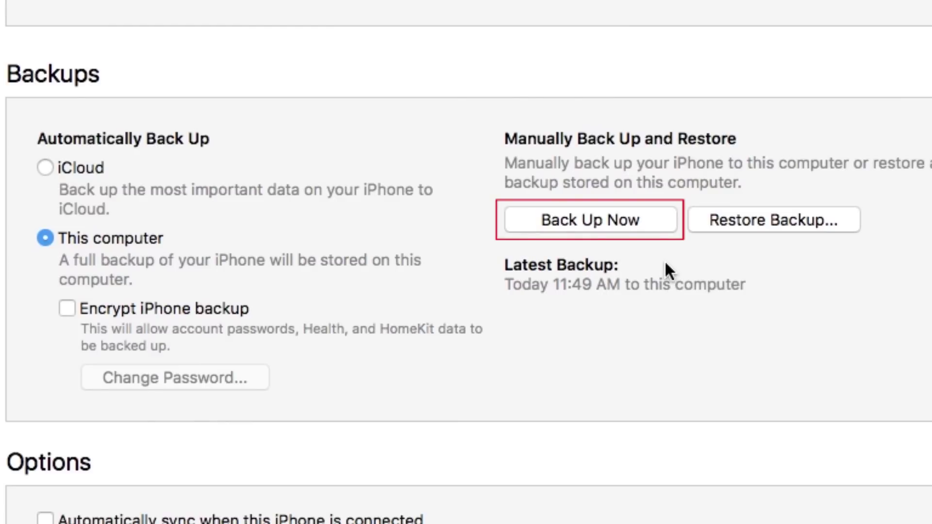
click(652, 222)
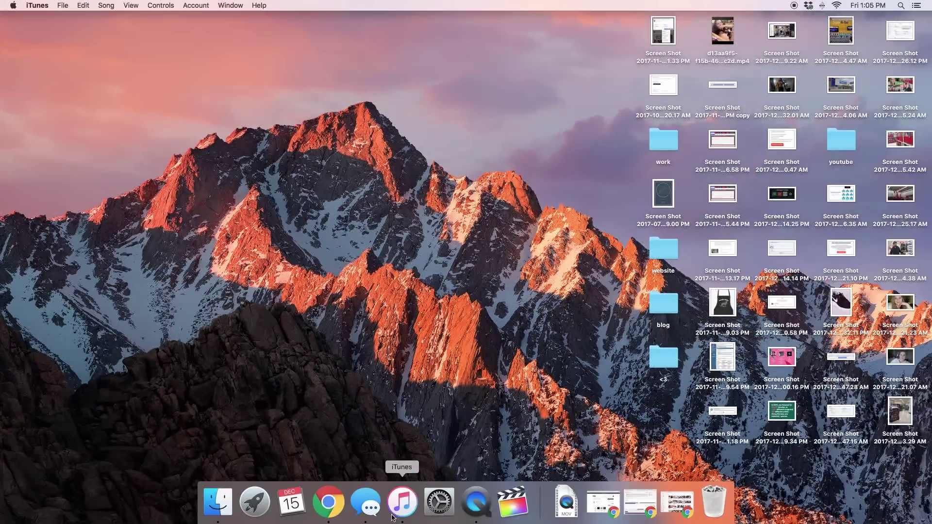
Show the connected iPhone's Summary page and bring up the Restore From Backup dialog
click(393, 517)
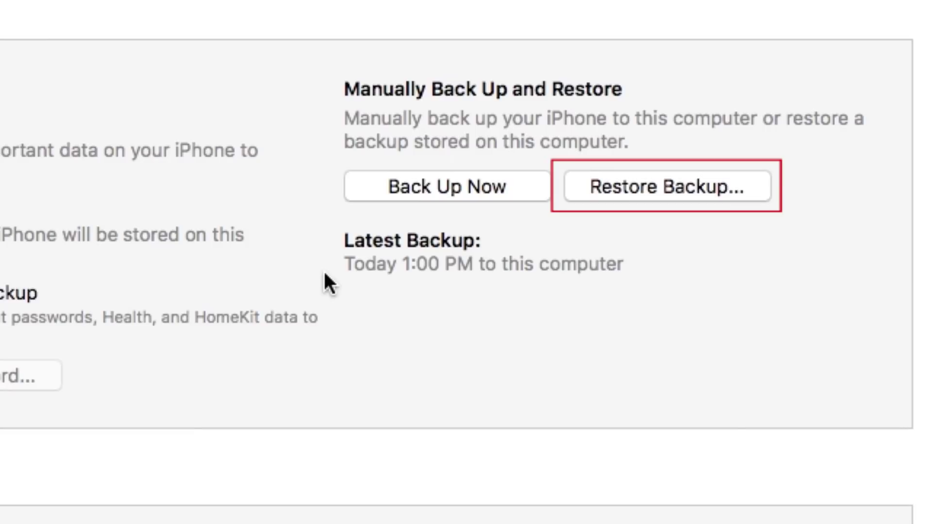
click(765, 194)
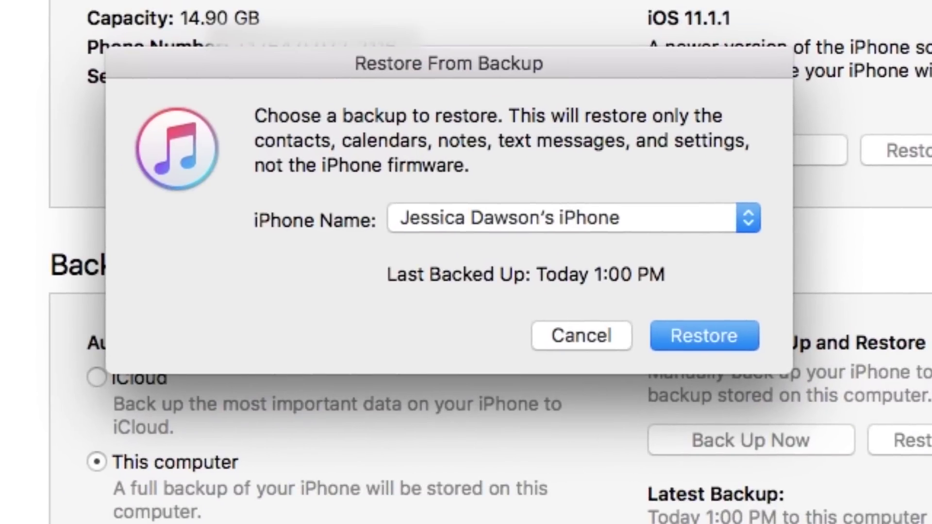
Restore the iPhone from the Dec 15 backup made today at 11:49 AM
click(754, 226)
click(753, 238)
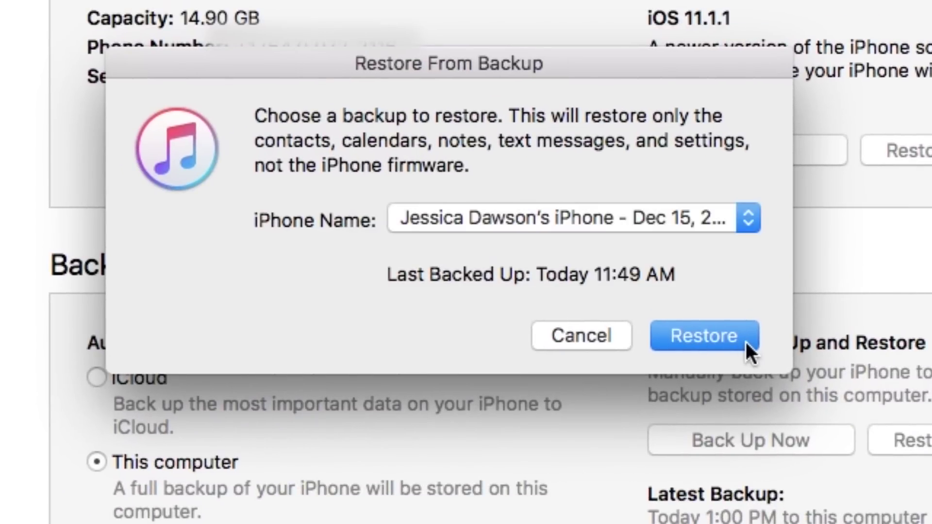
click(746, 339)
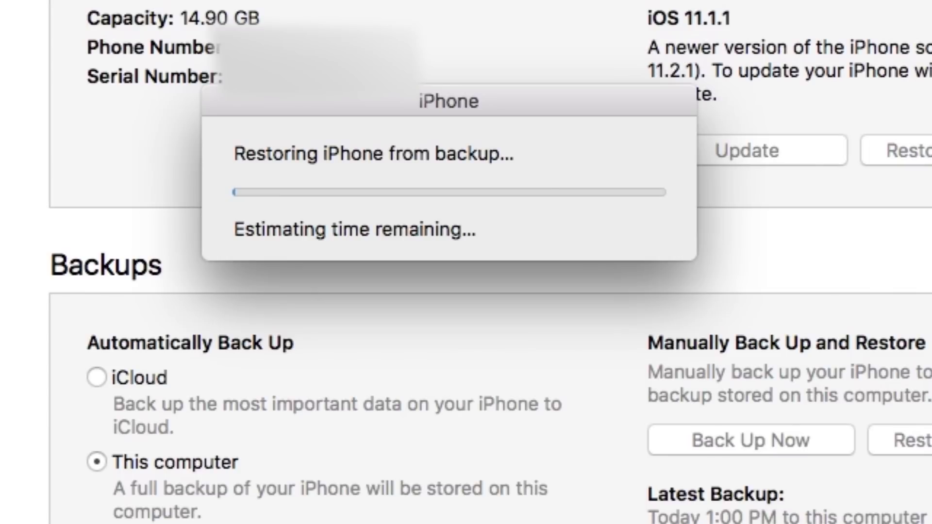